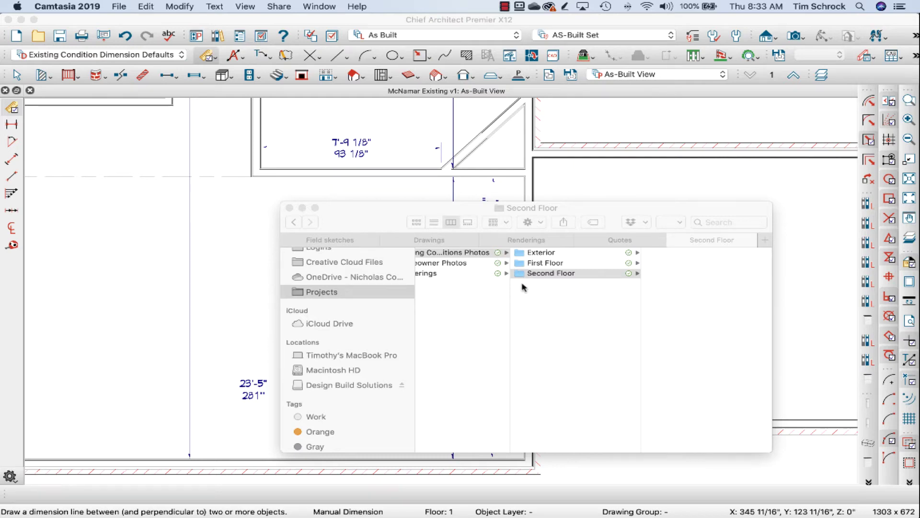
Return to the Chief Architect floor plan and delete the segmented dimension string beside the 6070 opening on the larger room's side.
click(607, 103)
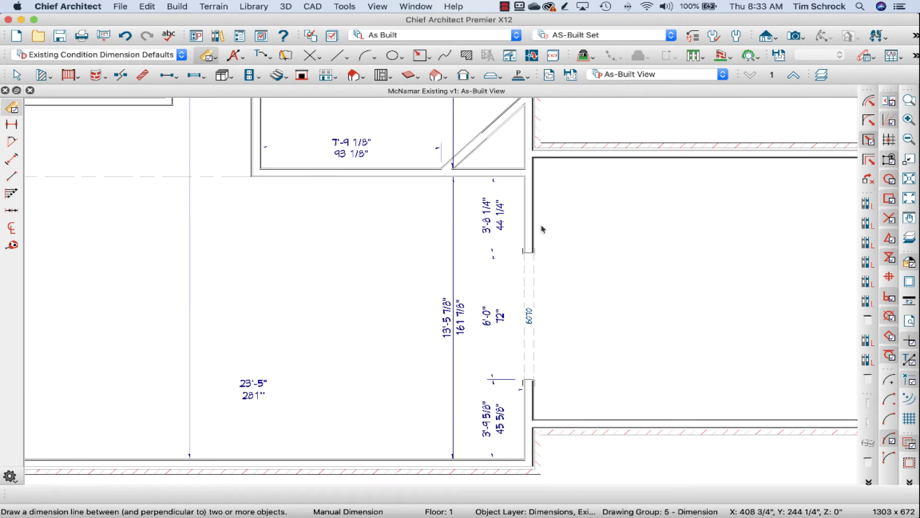
scroll(328, 263, down, 3)
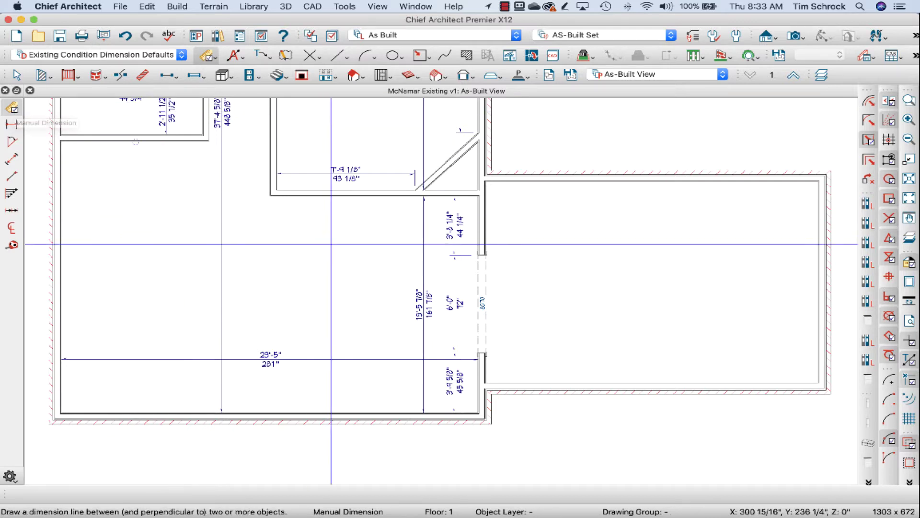
scroll(477, 306, up, 2)
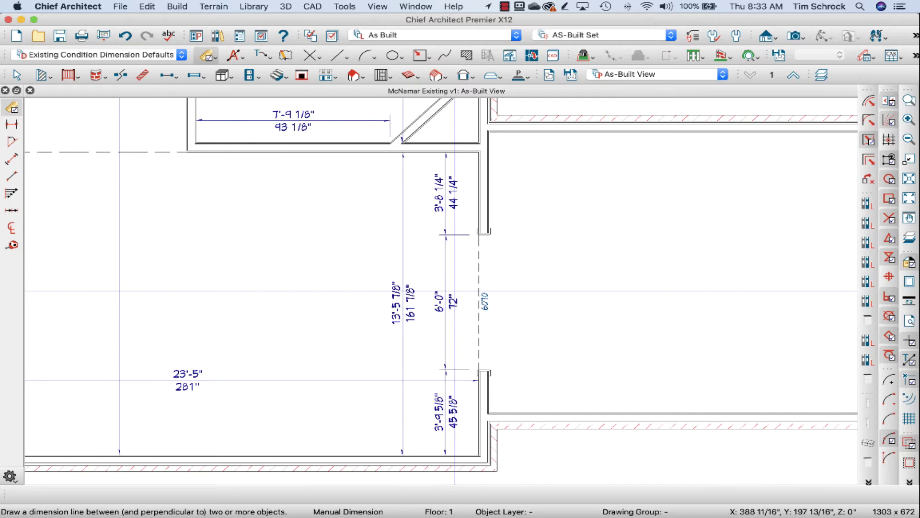
click(445, 306)
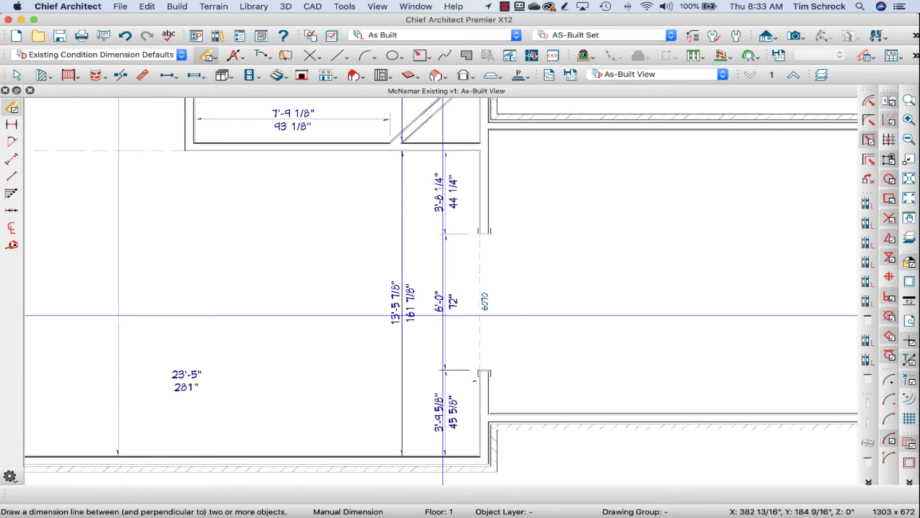
key(Delete)
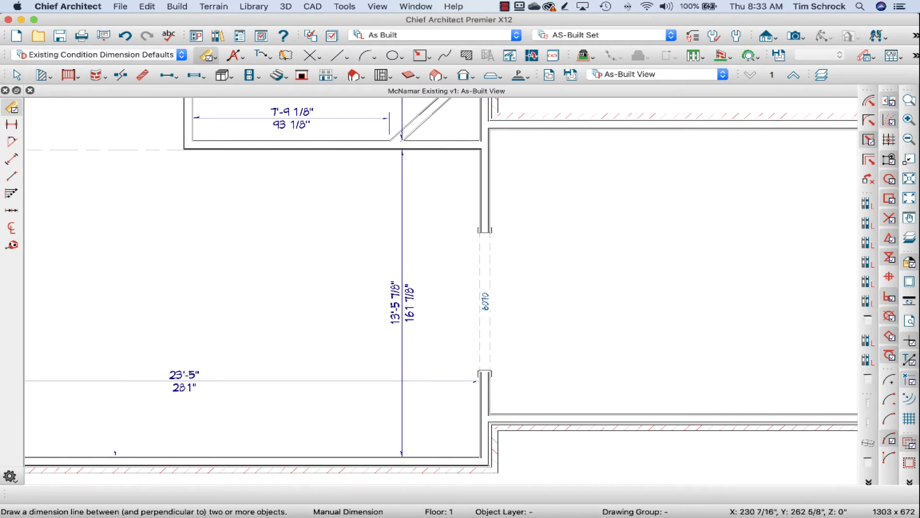
Check the Locate Objects settings in the existing condition dimension defaults and redraw the dimension string along the wall with the 6070 opening.
double_click(10, 110)
click(56, 71)
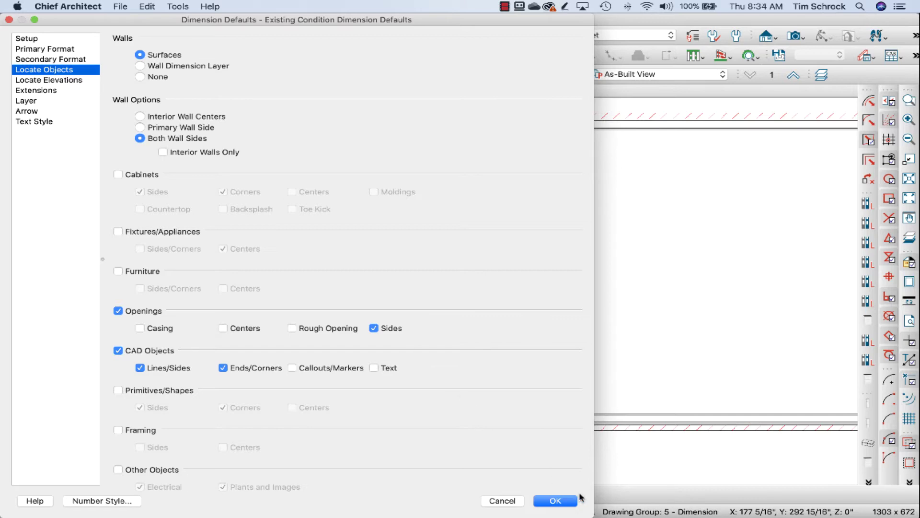
click(565, 501)
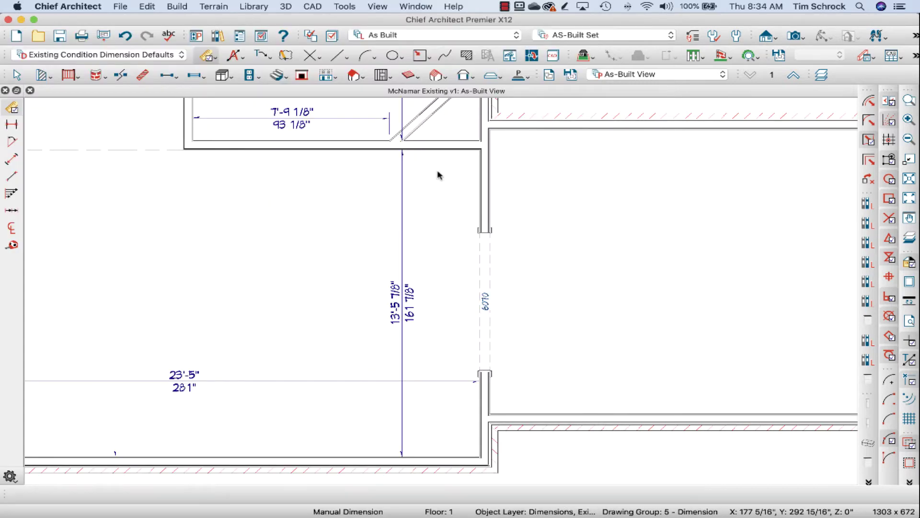
double_click(13, 107)
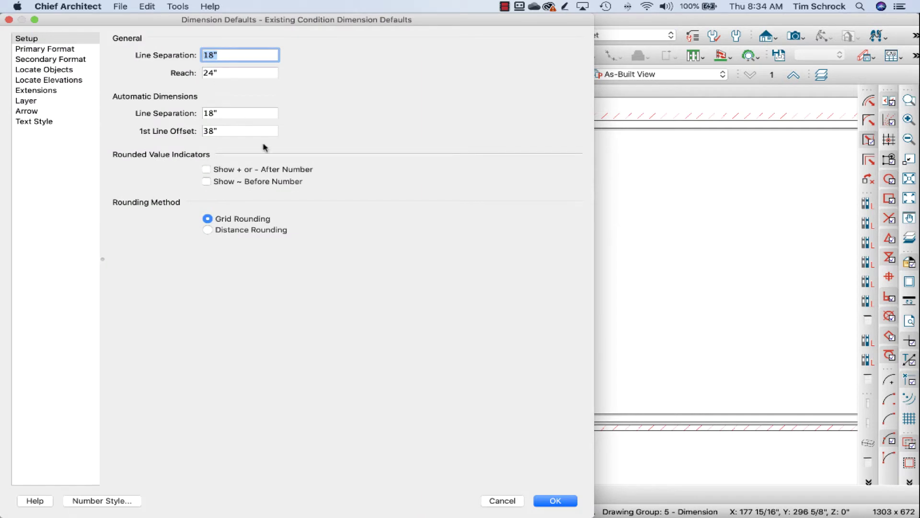
click(554, 501)
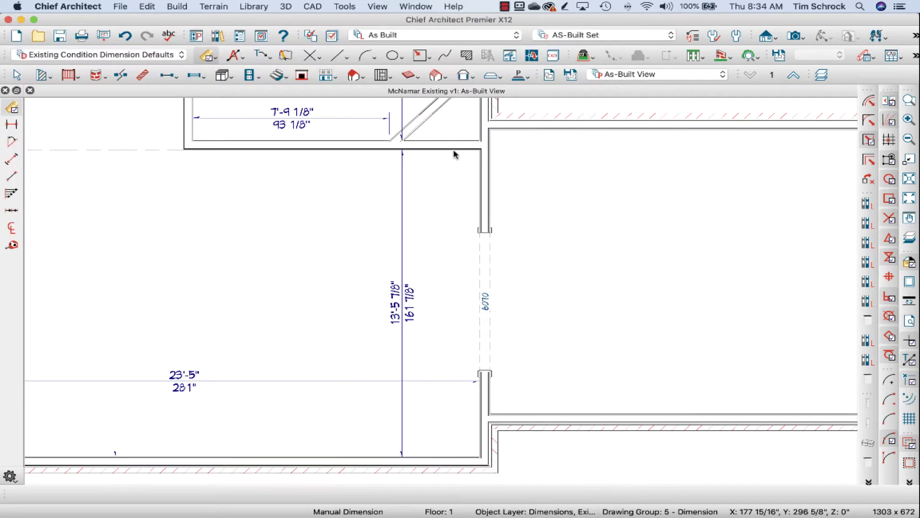
drag(455, 174, 453, 453)
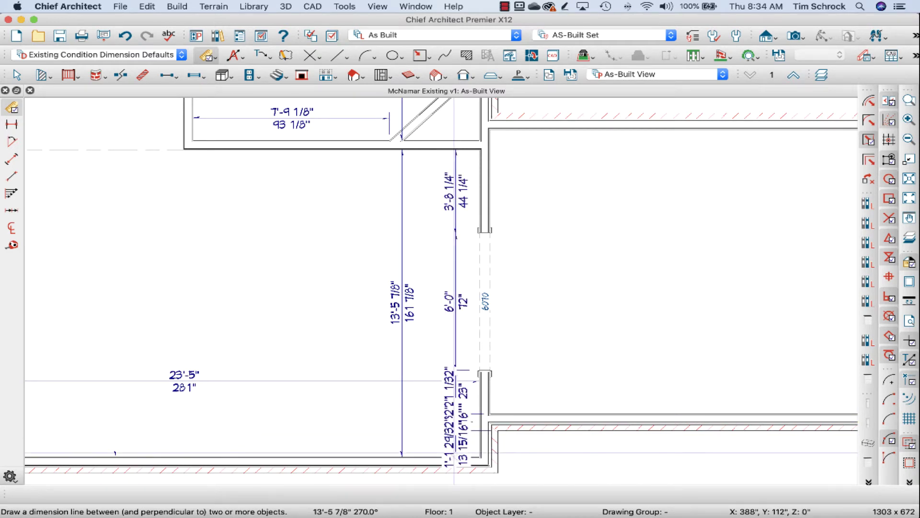
Name the Family-type room beyond the 6070 opening Sunroom and set the adjoining larger room's type to Living.
click(593, 305)
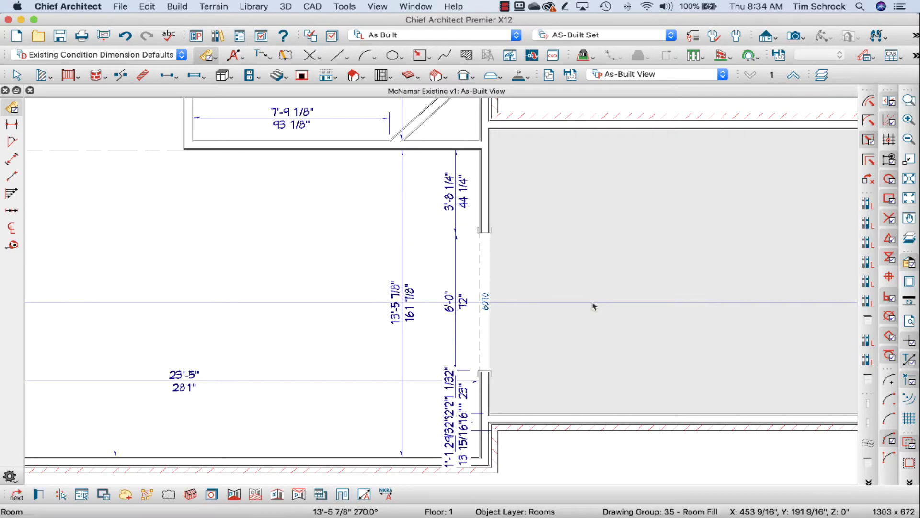
double_click(592, 306)
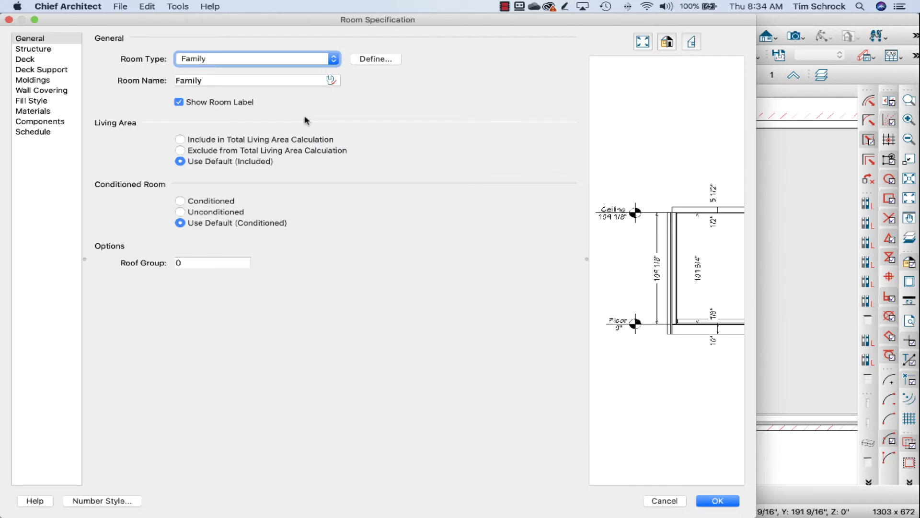
key(Tab)
key(Tab)
text(s)
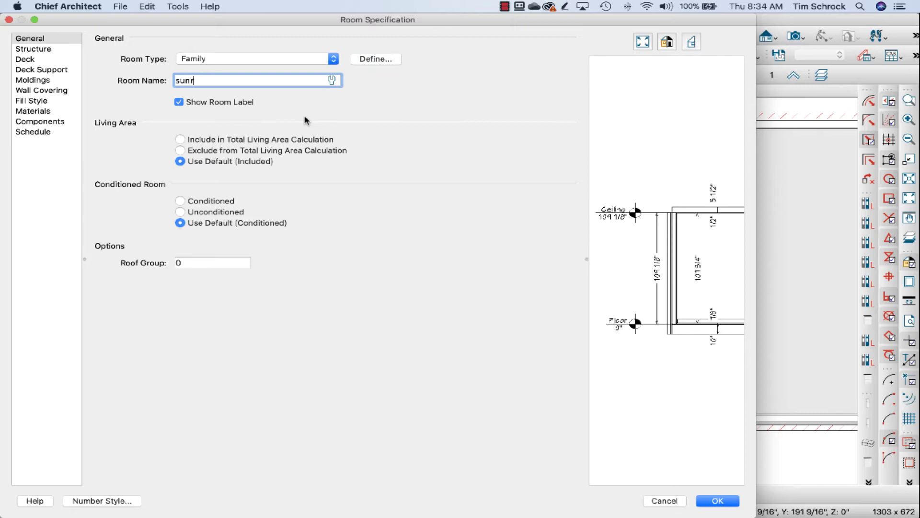
key(Return)
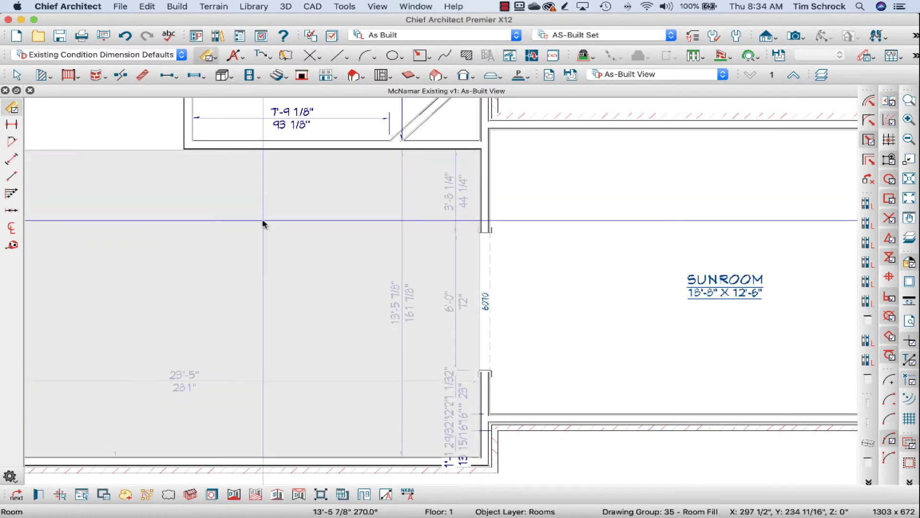
double_click(262, 224)
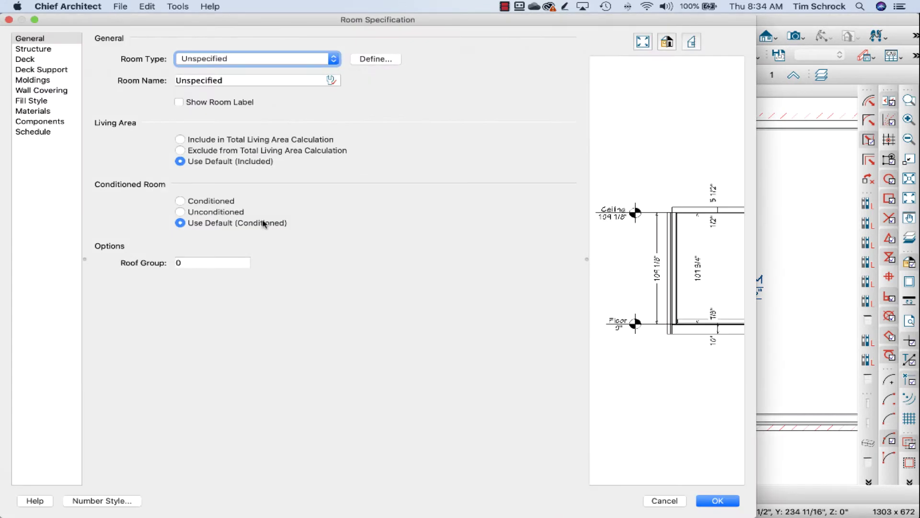
key(Return)
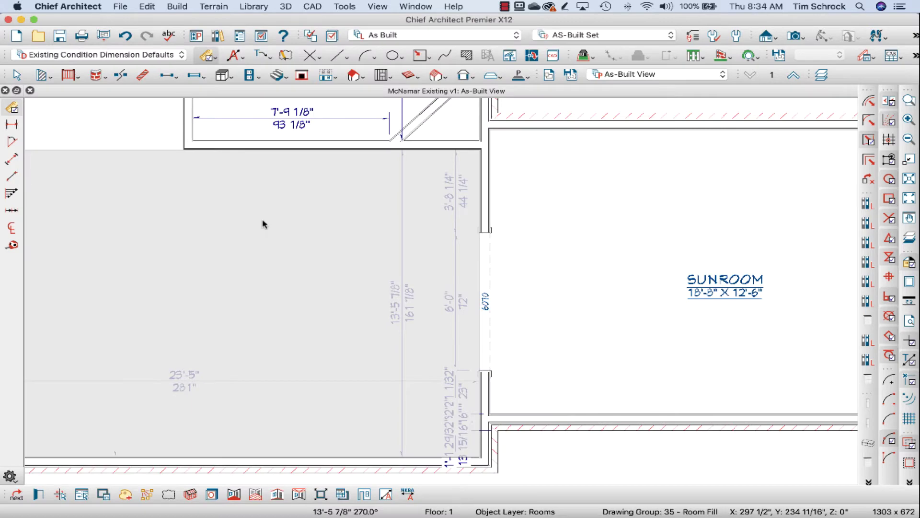
Remove the extra extension at the sunroom's exterior siding corner from the living room dimension string below the opening.
click(454, 273)
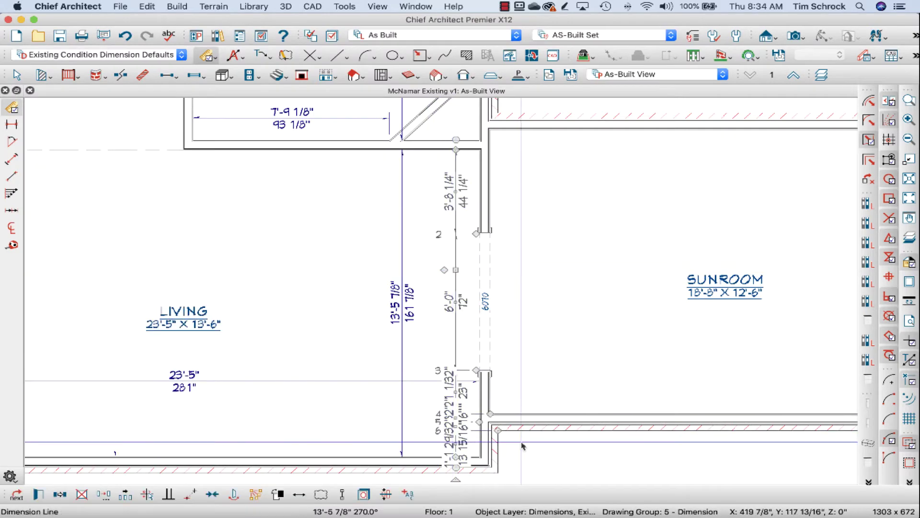
scroll(522, 444, up, 5)
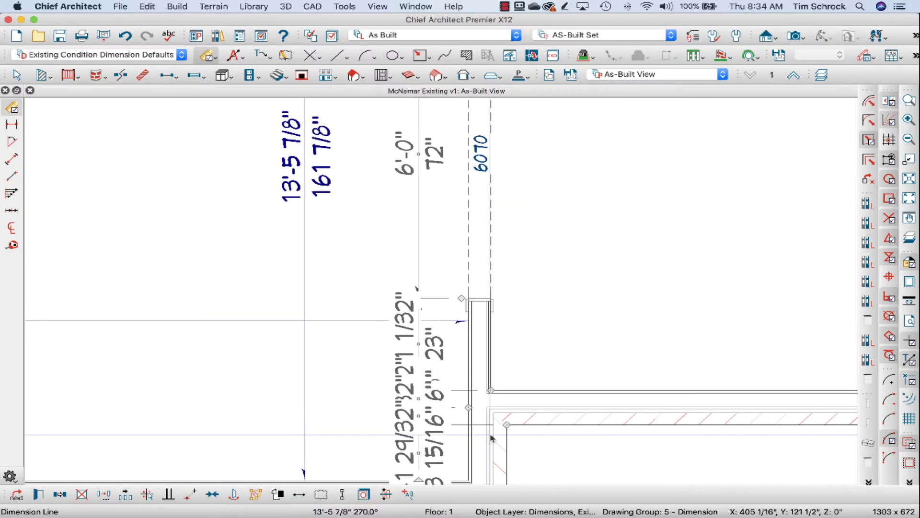
scroll(492, 437, up, 1)
scroll(567, 399, down, 1)
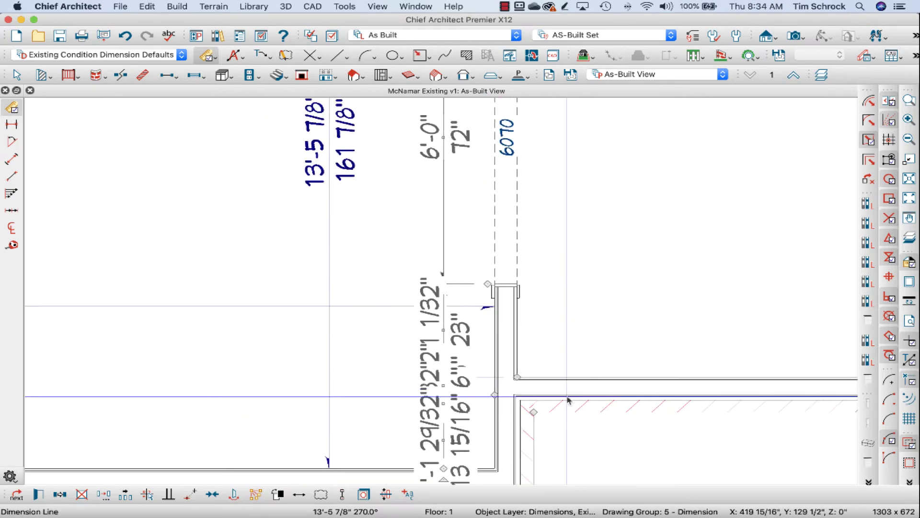
scroll(507, 380, up, 2)
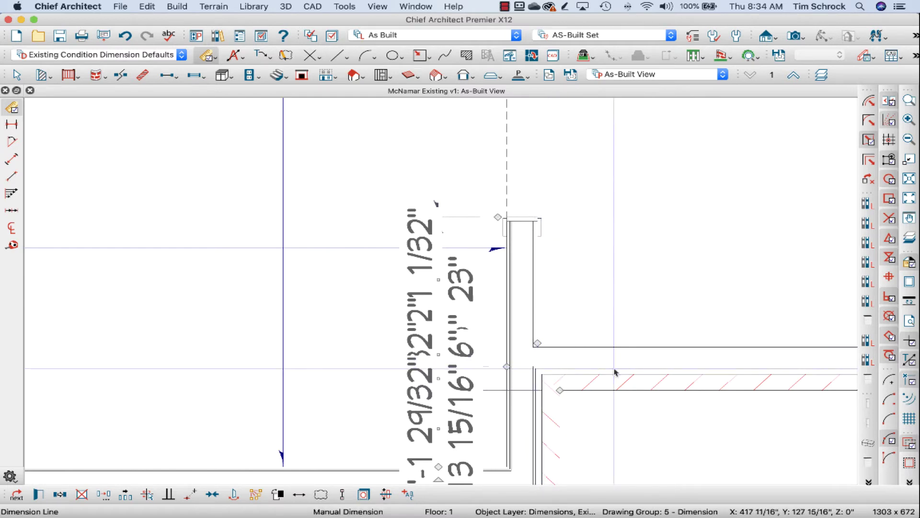
click(577, 346)
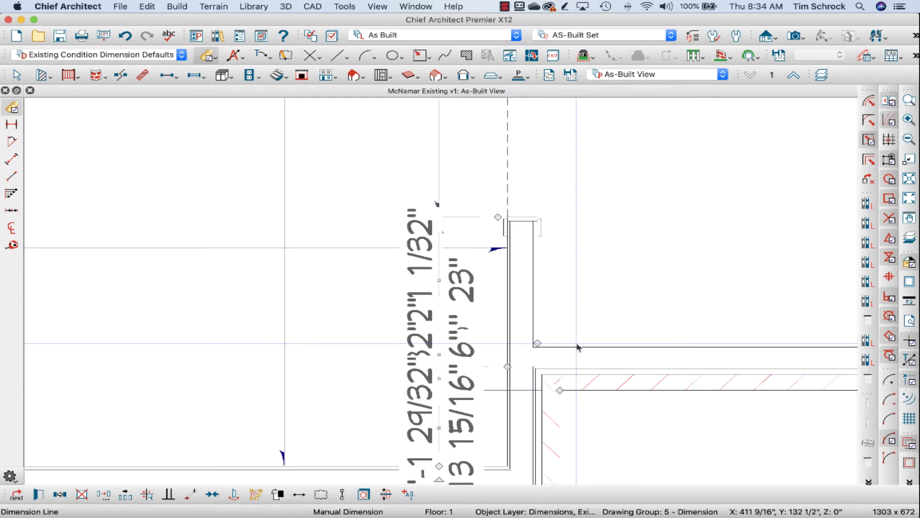
scroll(578, 346, down, 1)
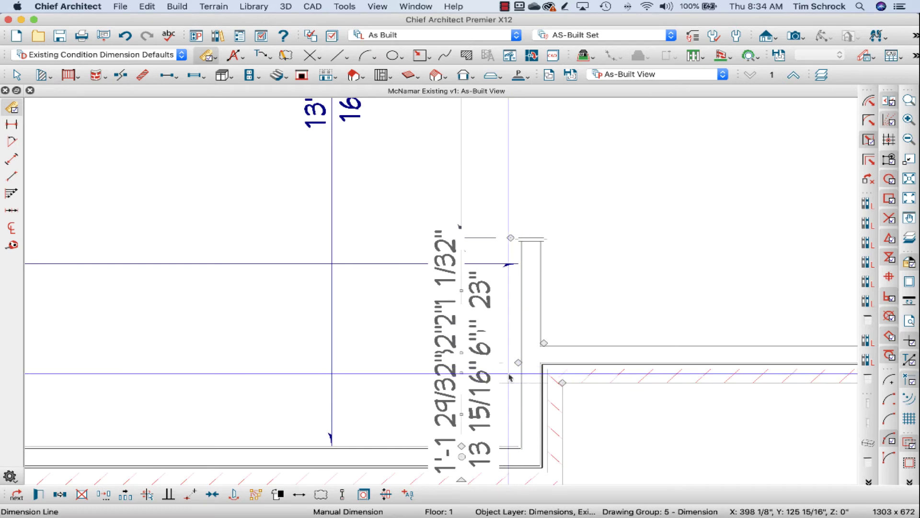
scroll(509, 377, down, 1)
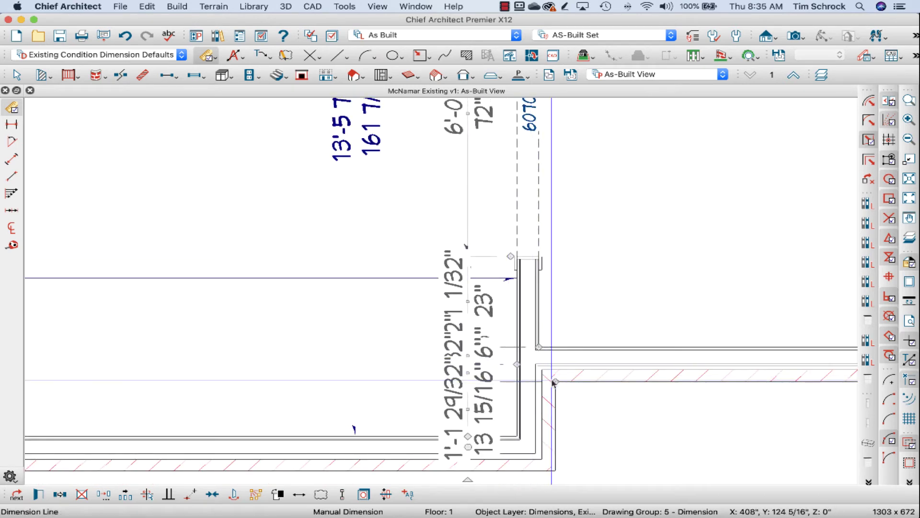
scroll(546, 378, down, 1)
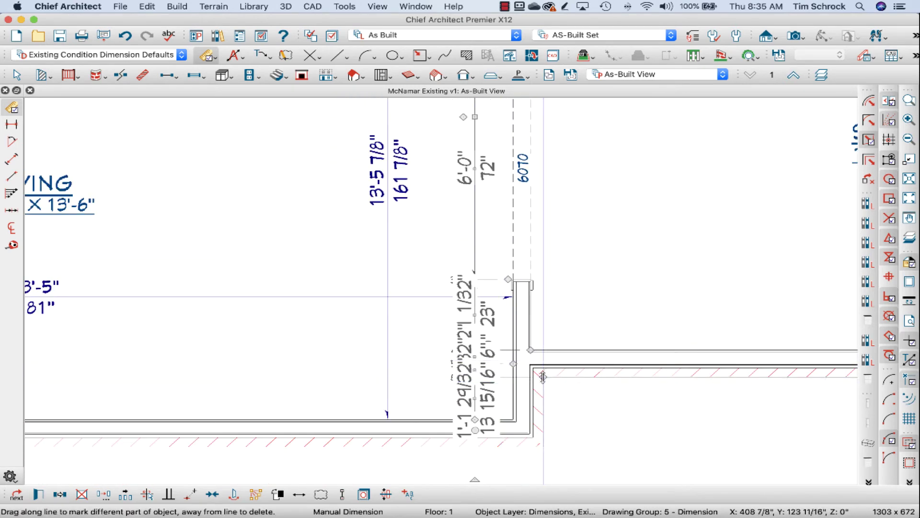
click(543, 376)
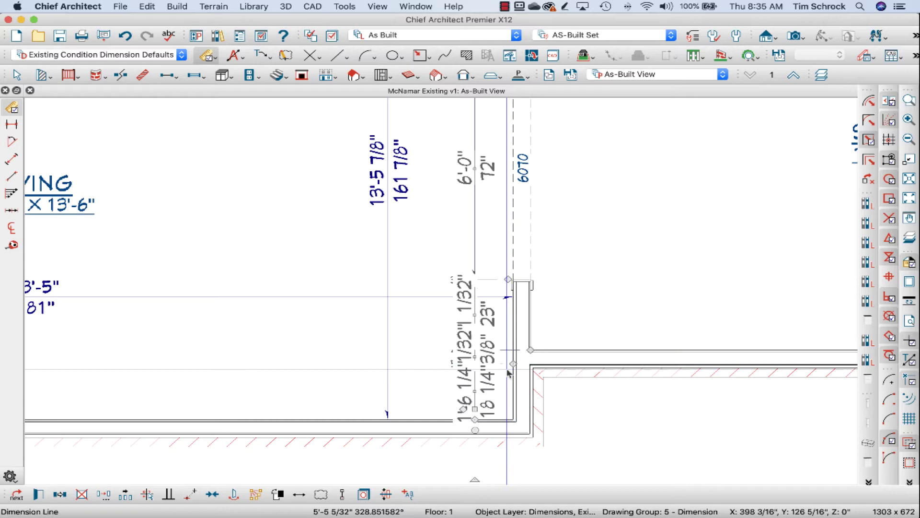
Remove the remaining extra wall extensions below the opening, leaving one dimension from the opening's edge to the living room's lower wall.
scroll(513, 364, down, 2)
drag(500, 368, 528, 435)
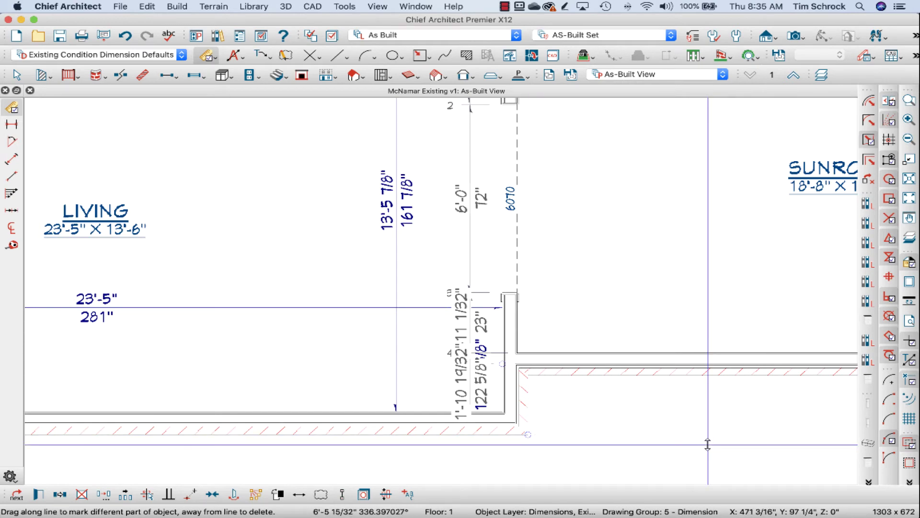
click(517, 352)
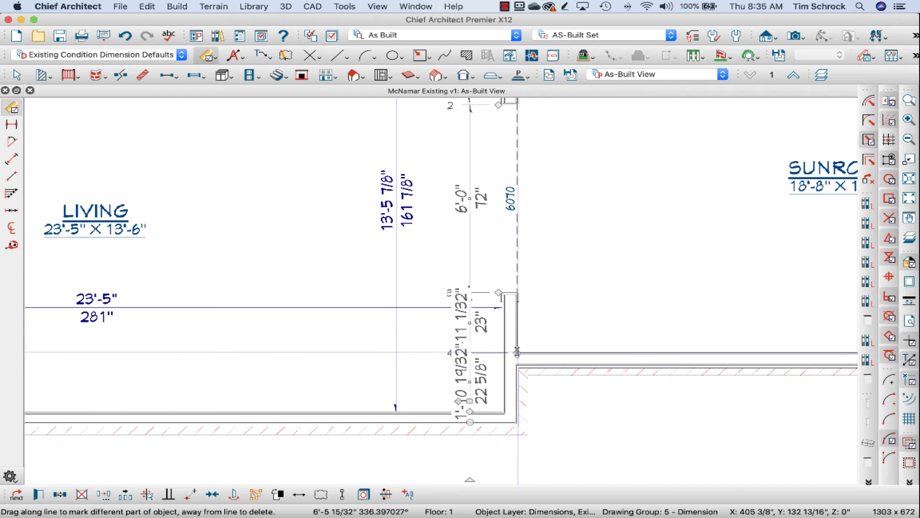
drag(517, 352, 719, 460)
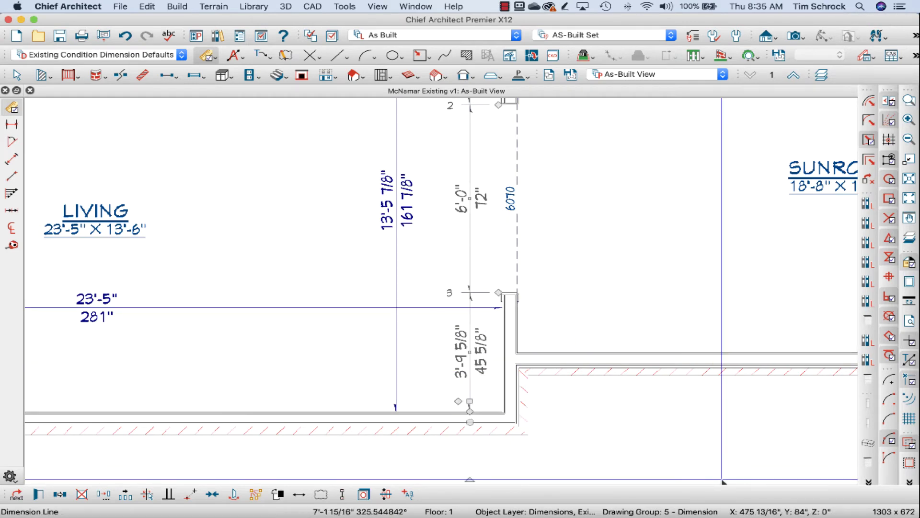
scroll(636, 465, down, 3)
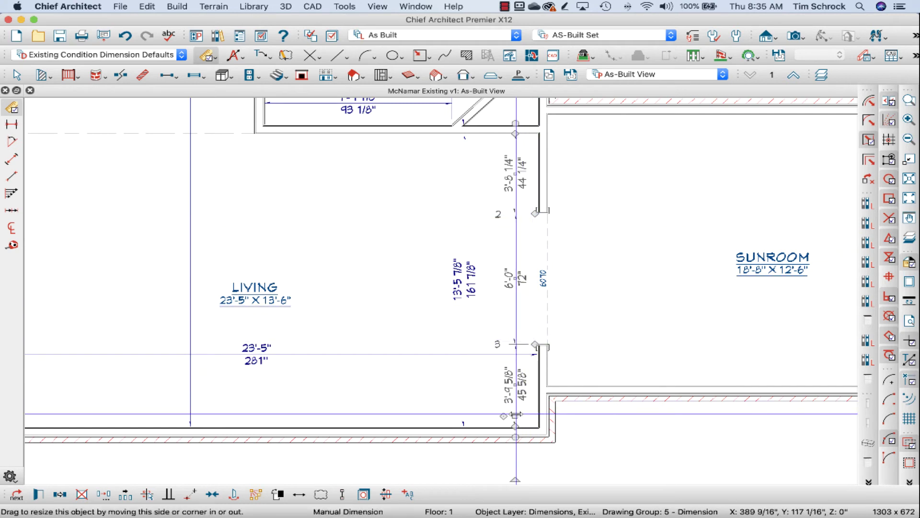
scroll(513, 401, down, 1)
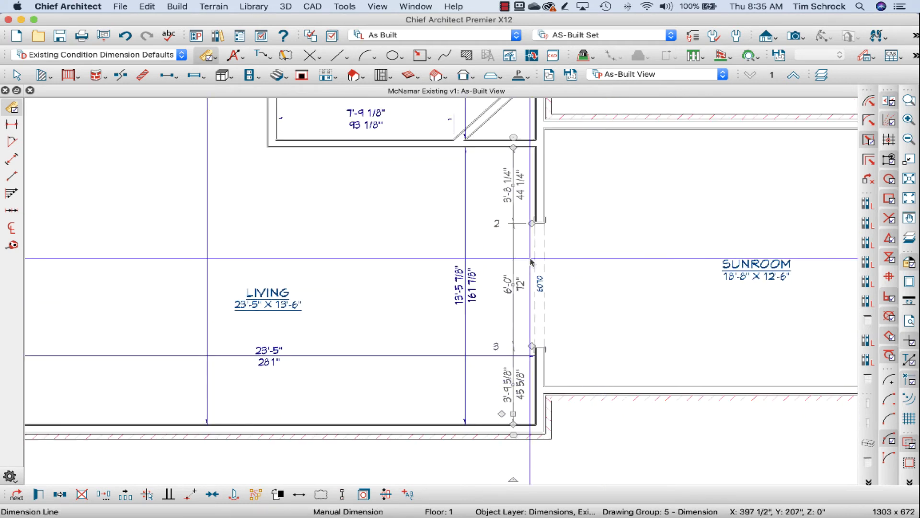
Draw a manual dimension string on the sunroom side of the 6070 opening, from the sunroom's upper wall past both opening edges to its lower wall.
click(206, 55)
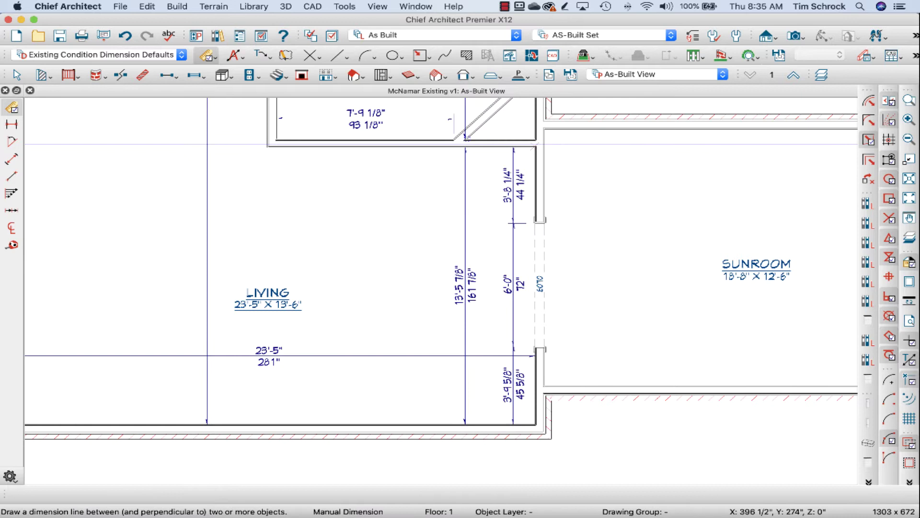
drag(575, 130, 574, 237)
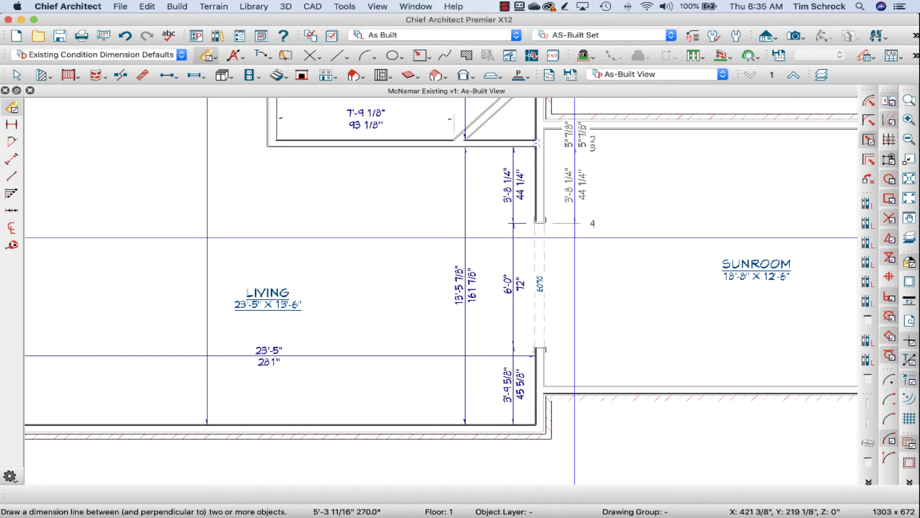
drag(574, 237, 575, 130)
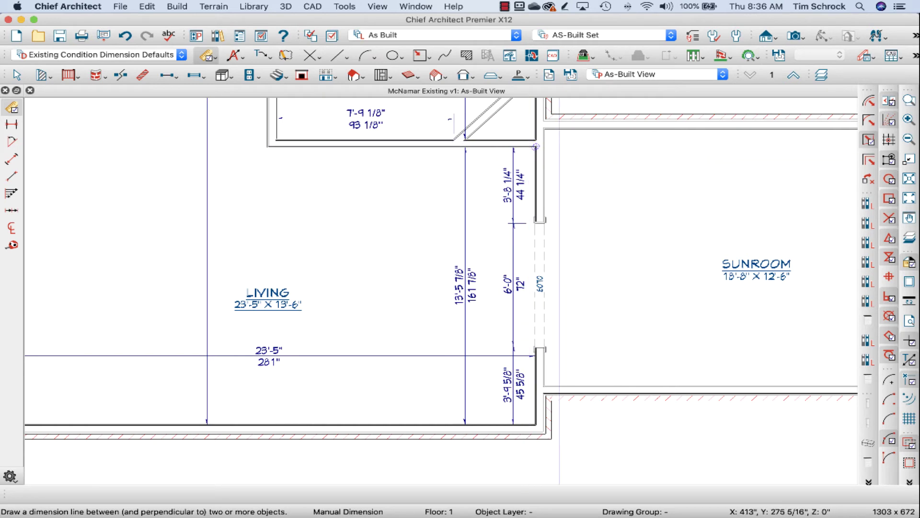
drag(587, 132, 582, 233)
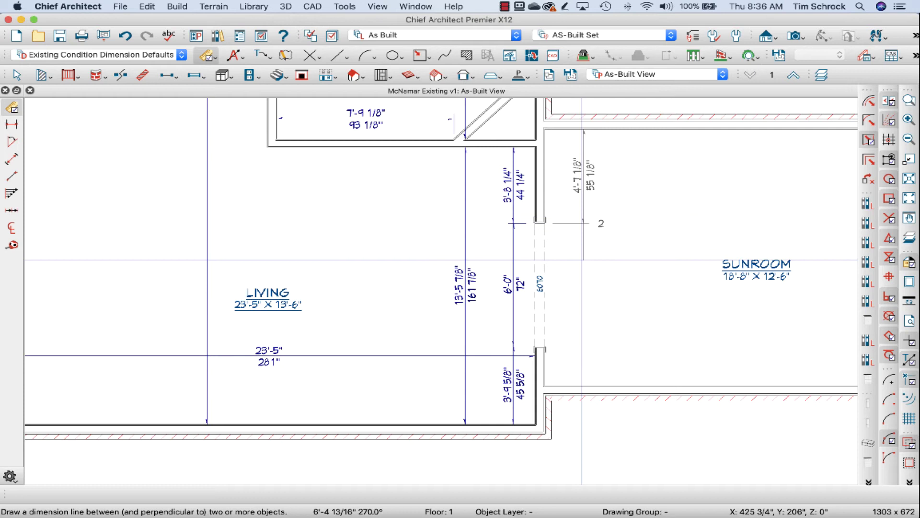
click(585, 347)
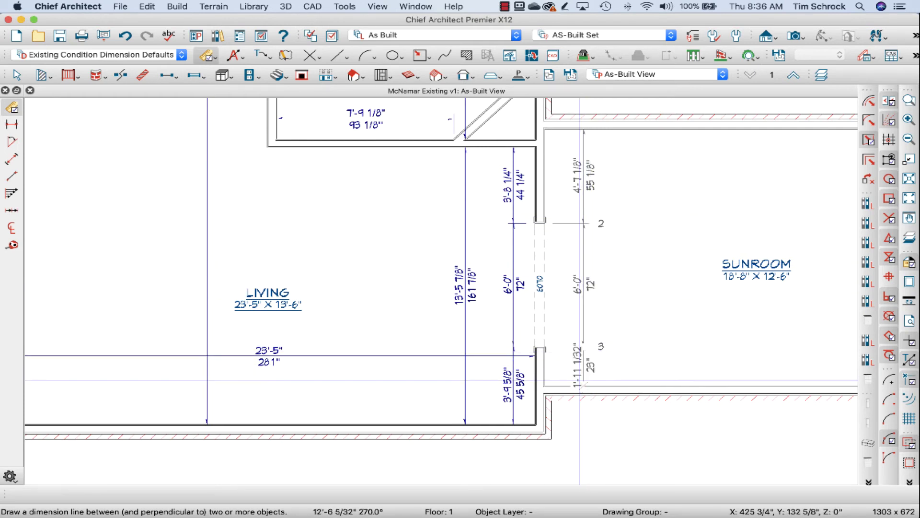
double_click(585, 386)
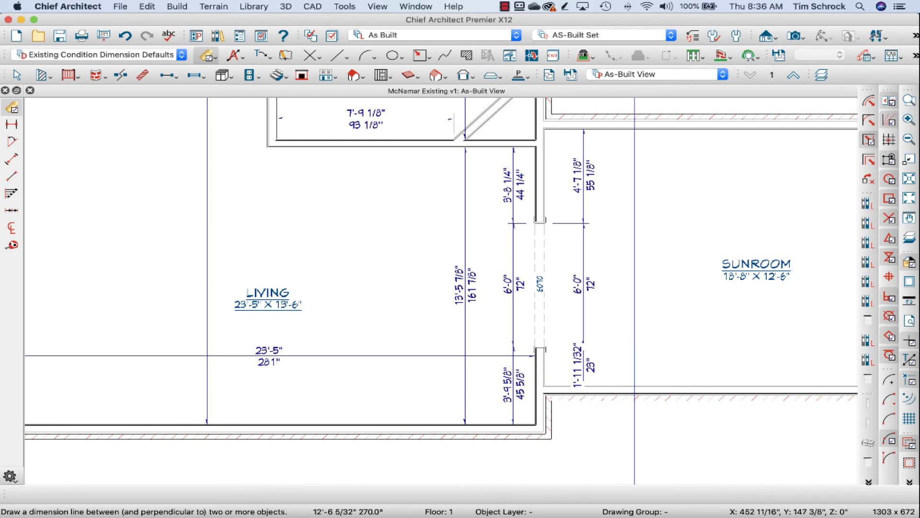
Move the sunroom's upper wall so that it sits 25.25 inches from the near edge of the 6070 opening.
click(572, 188)
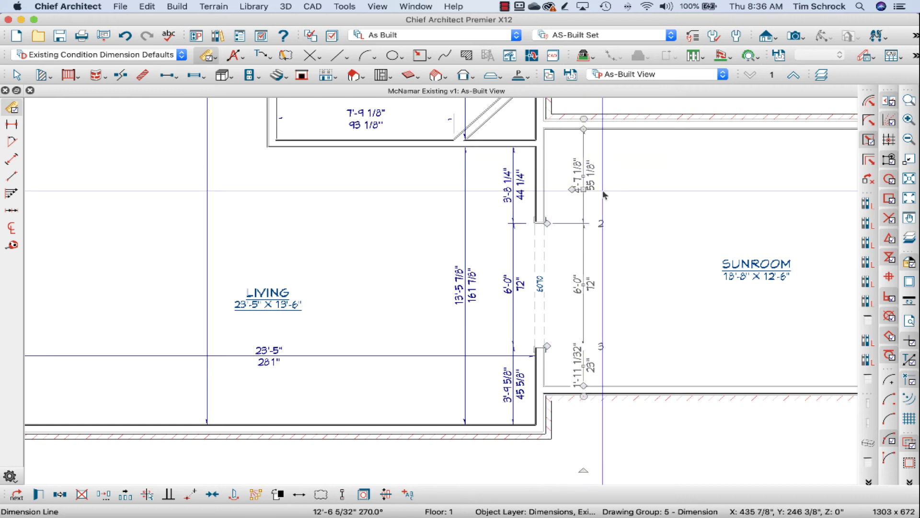
click(637, 122)
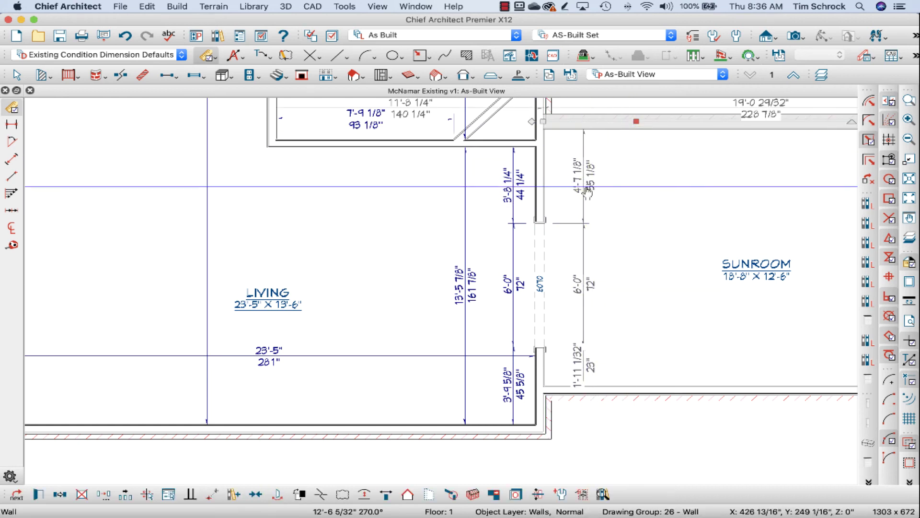
click(541, 268)
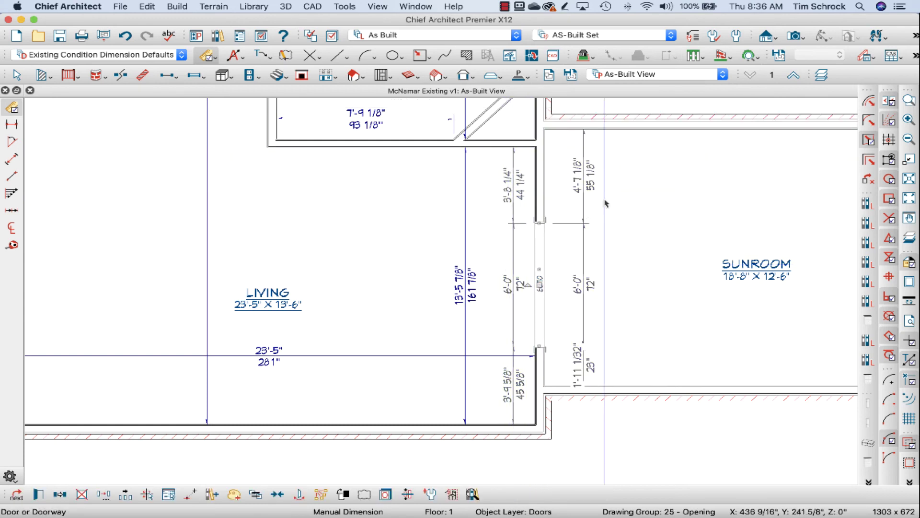
click(630, 122)
click(590, 183)
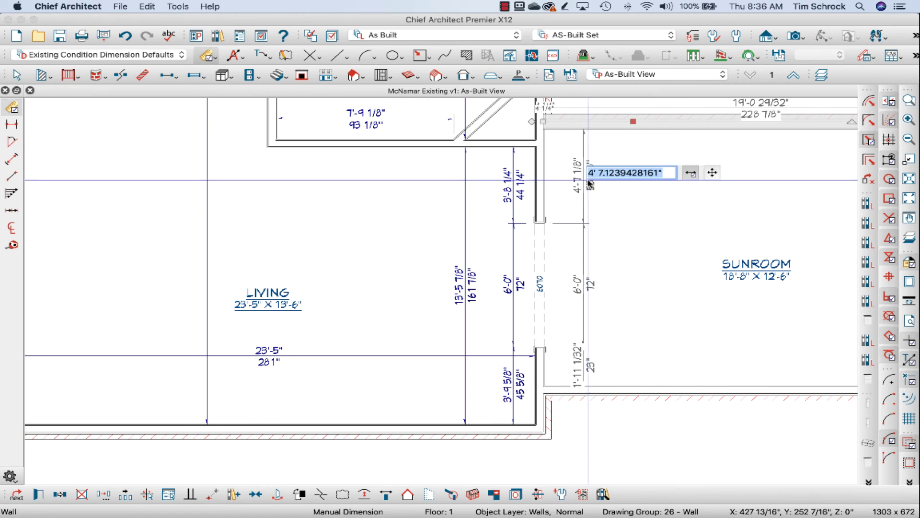
text(25)
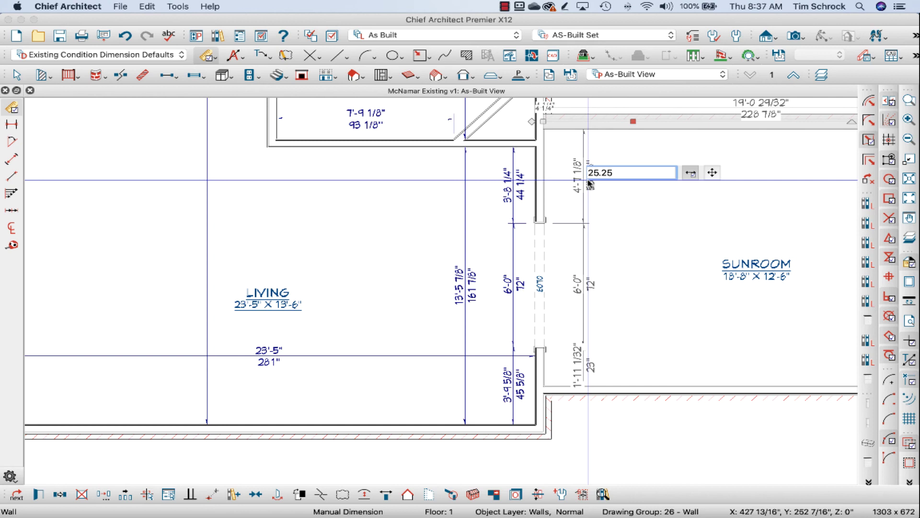
text(.25)
key(Return)
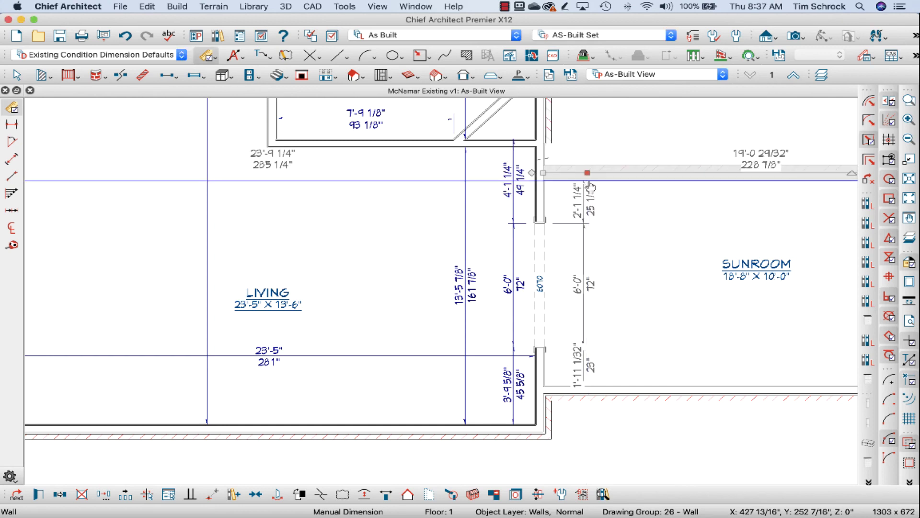
Draw an interior dimension line across the sunroom between the inside faces of its upper and lower walls.
click(11, 158)
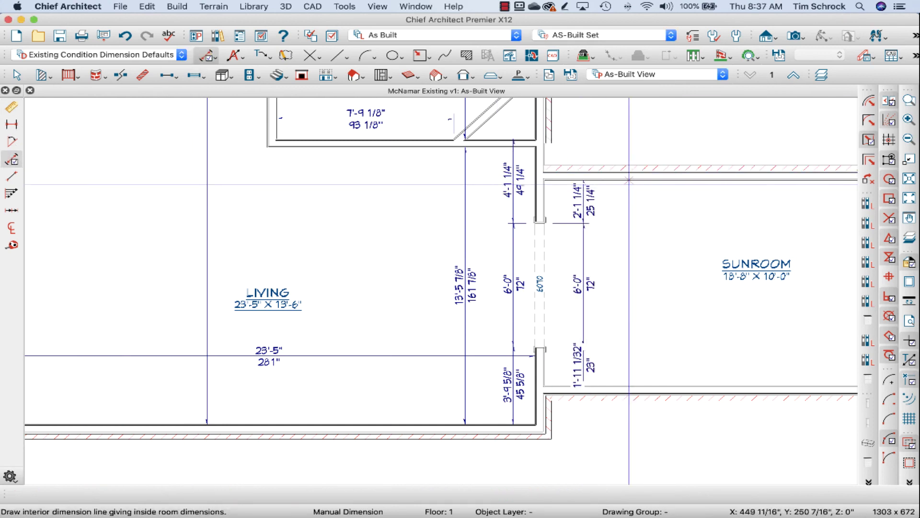
click(582, 178)
drag(640, 144, 641, 454)
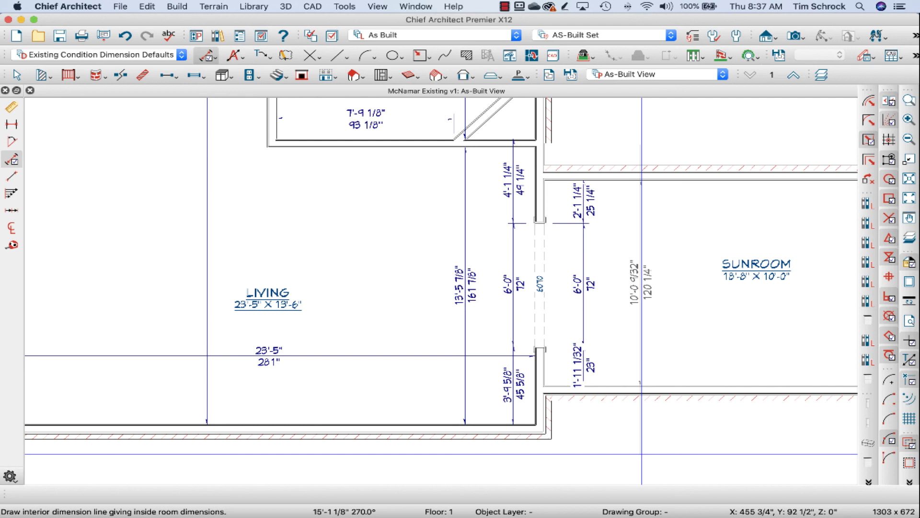
drag(642, 453, 642, 453)
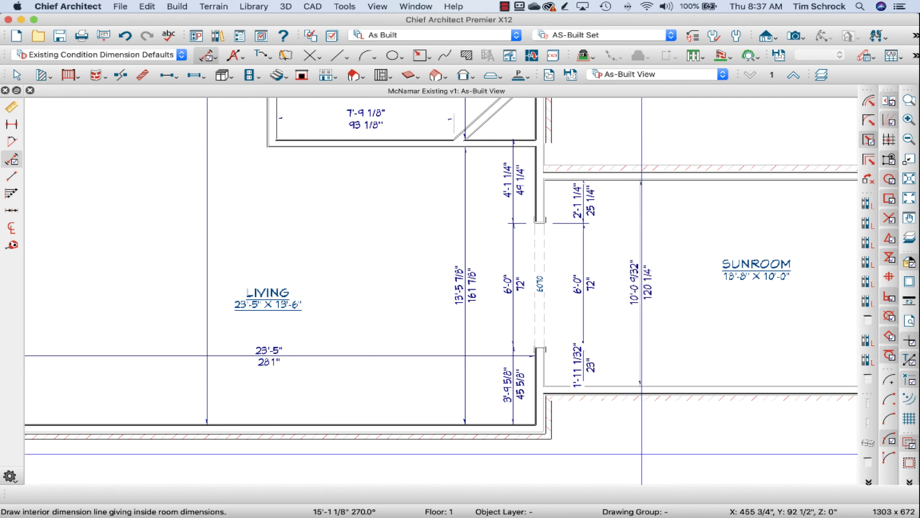
Move the sunroom's lower wall by setting the room's overall interior dimension to 123.25 inches.
click(662, 394)
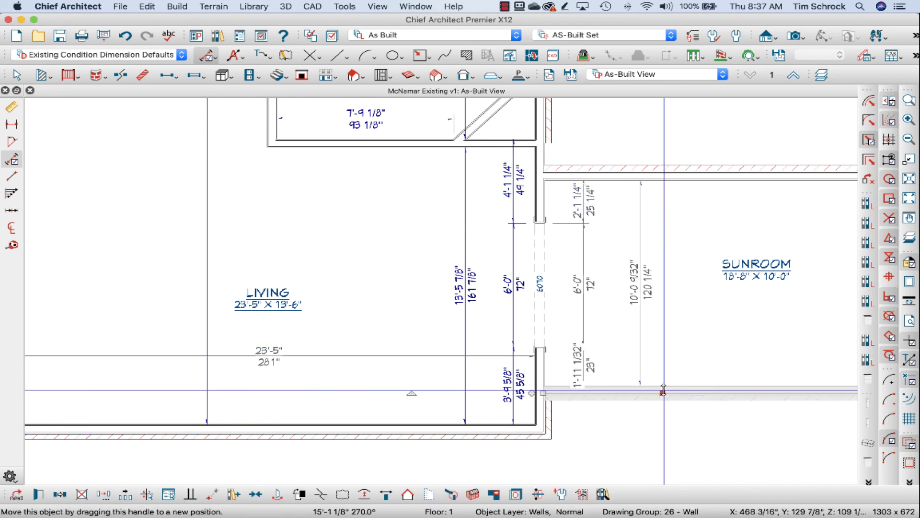
click(642, 286)
text(123.25)
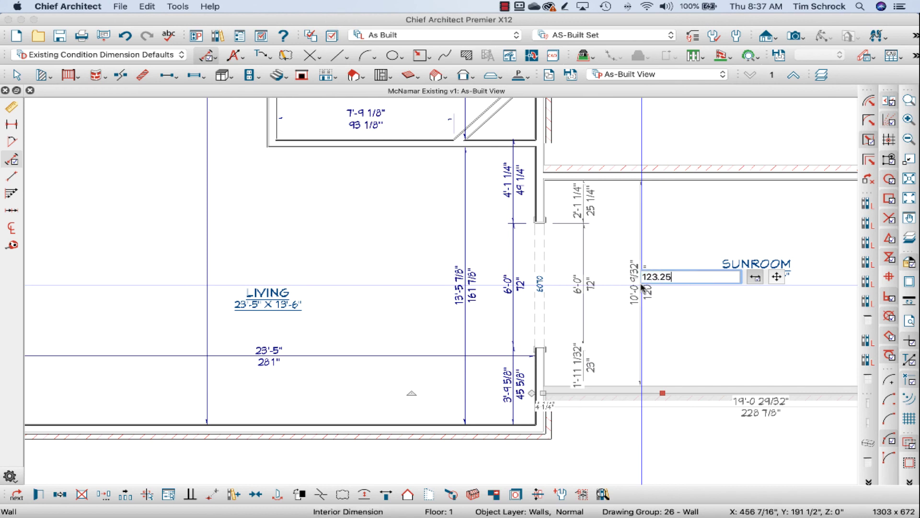
key(Return)
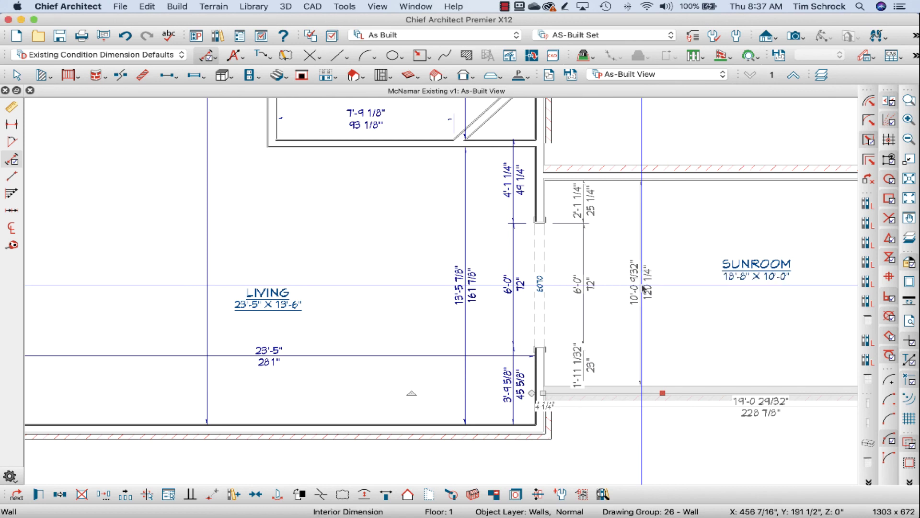